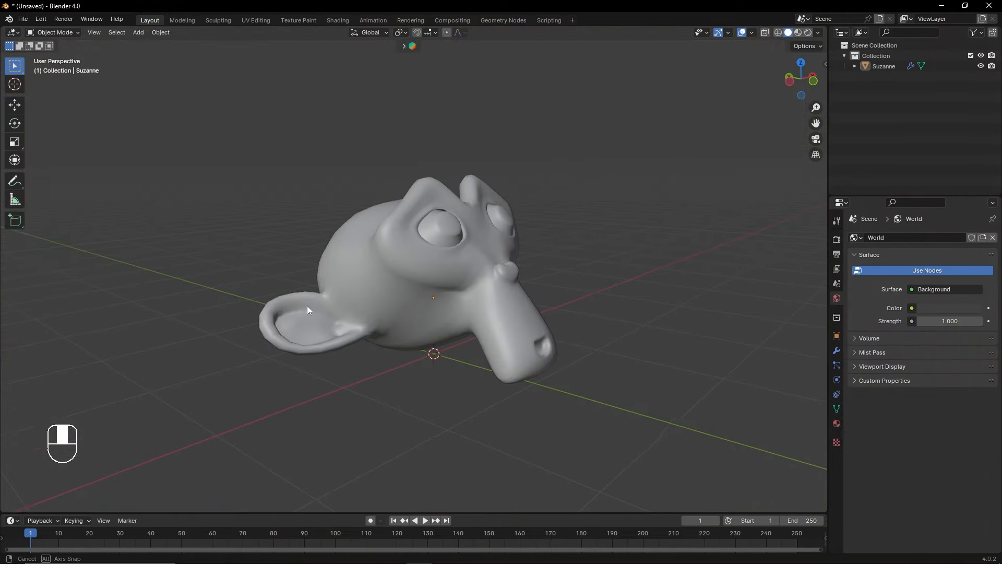
middle_drag(307, 305, 258, 311)
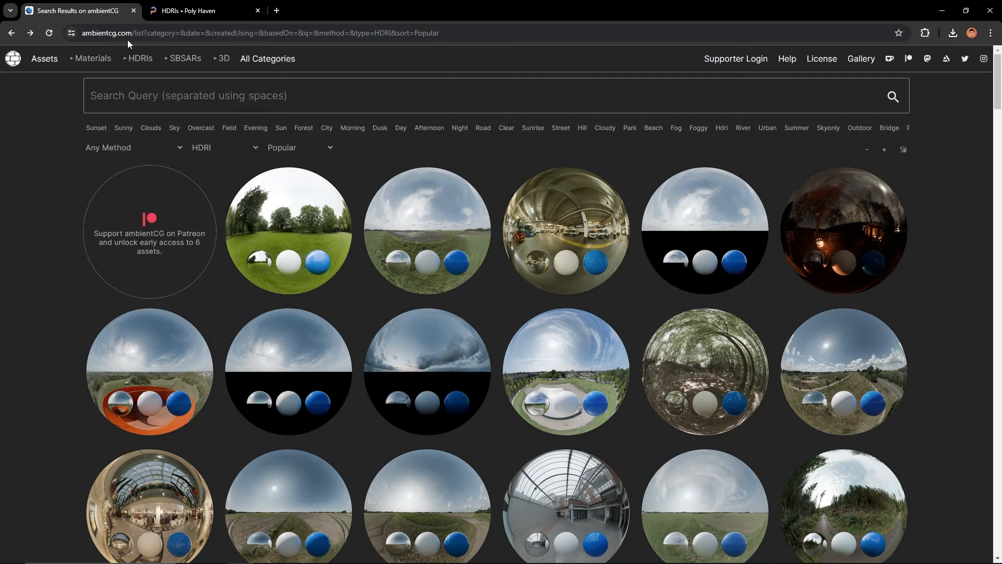
Step: Find the Citrus Orchard HDRI on Poly Haven and look through its download resolution and file format options
click(223, 5)
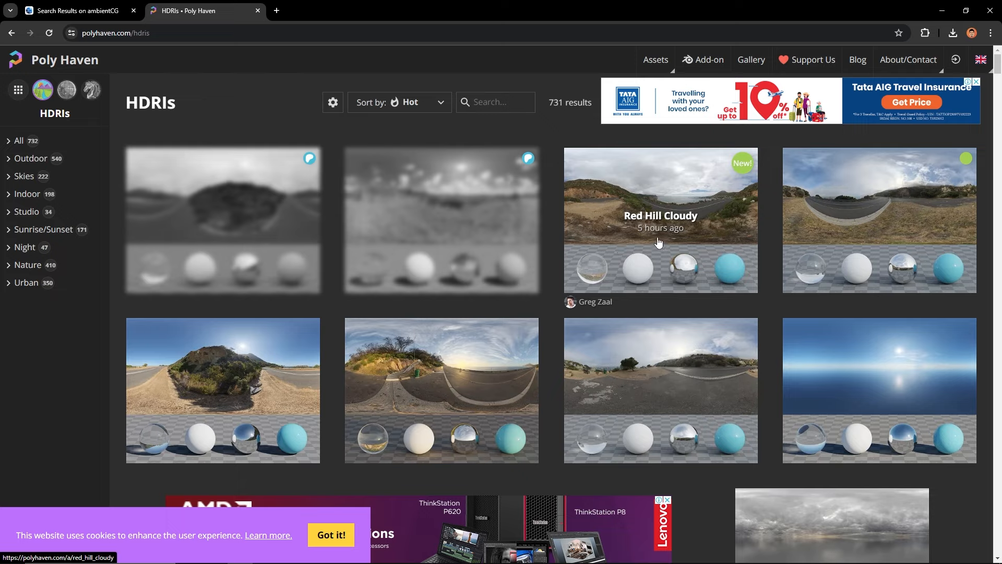
scroll(636, 245, down, 8)
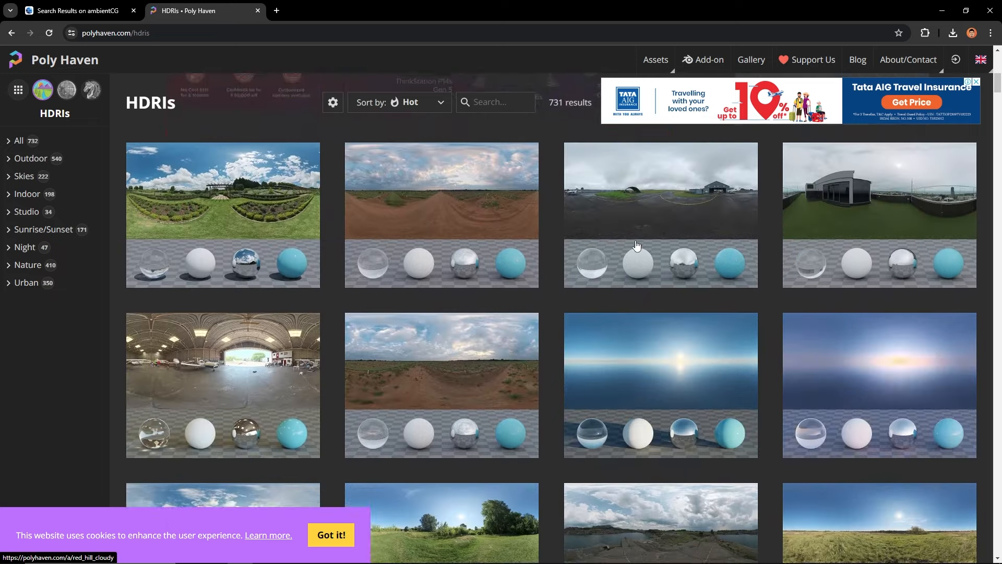
scroll(636, 246, down, 3)
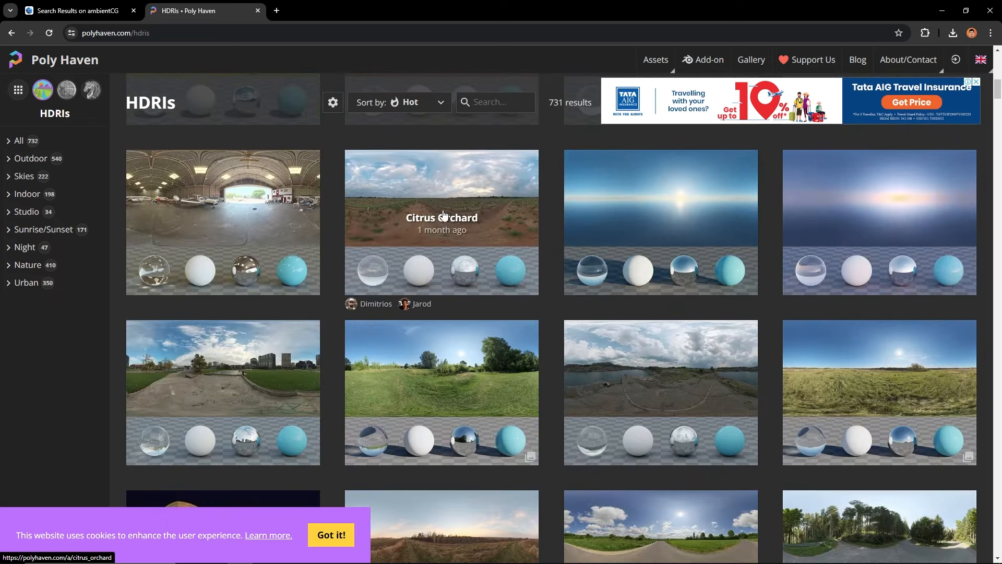
click(437, 179)
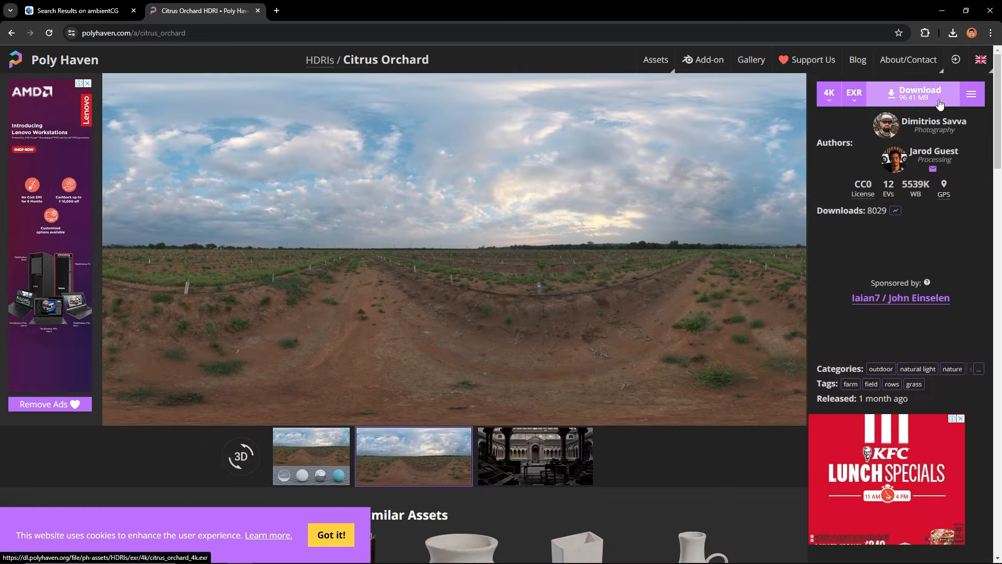
click(829, 95)
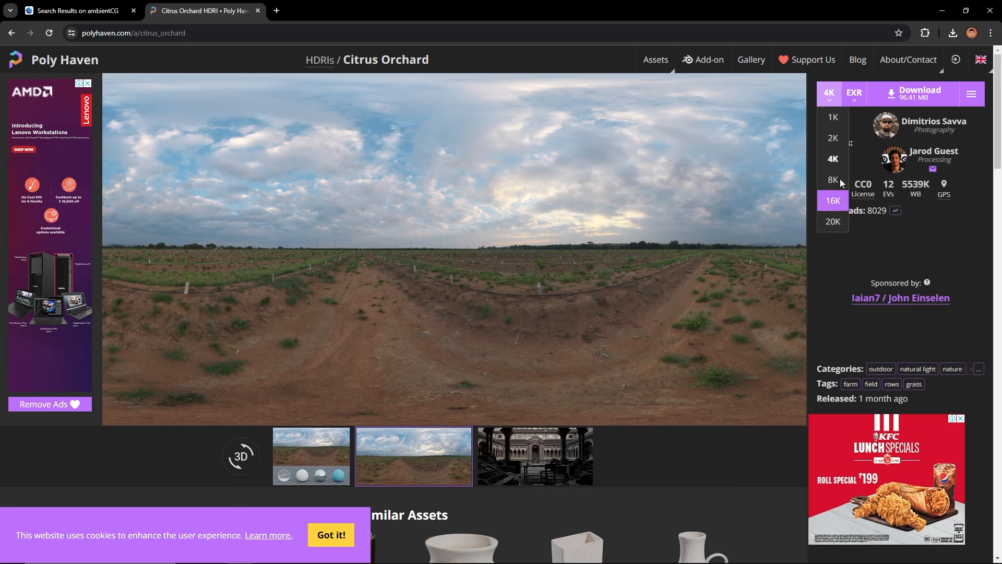
click(855, 94)
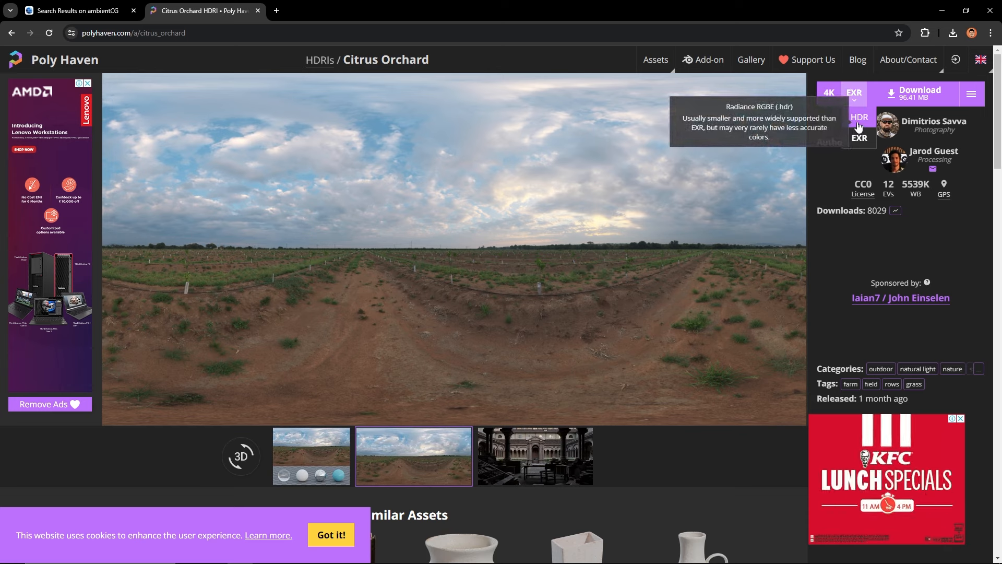
Step: Go back to the ambientCG HDRI results and open the first HDRI, the grassy field with trees
click(76, 6)
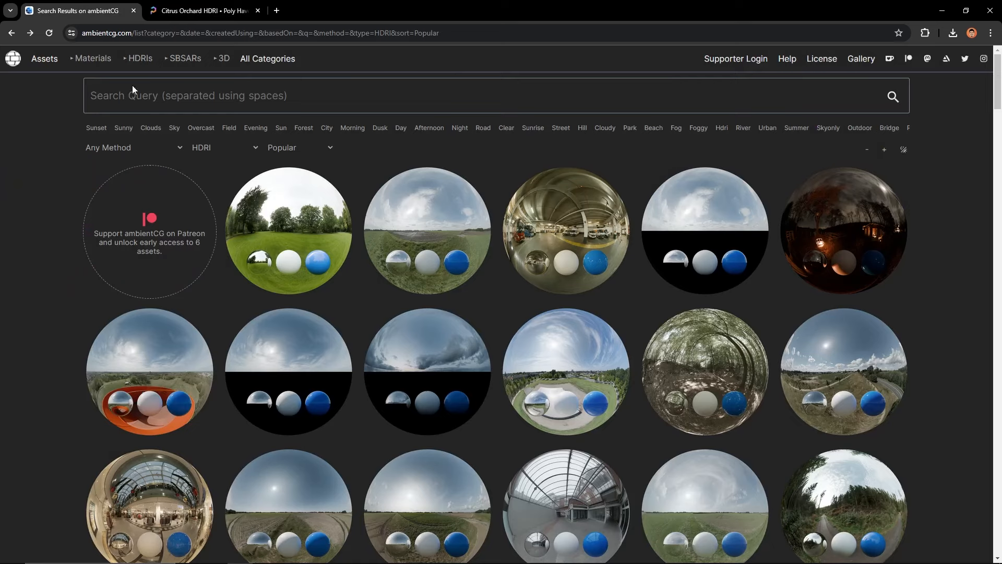
click(282, 225)
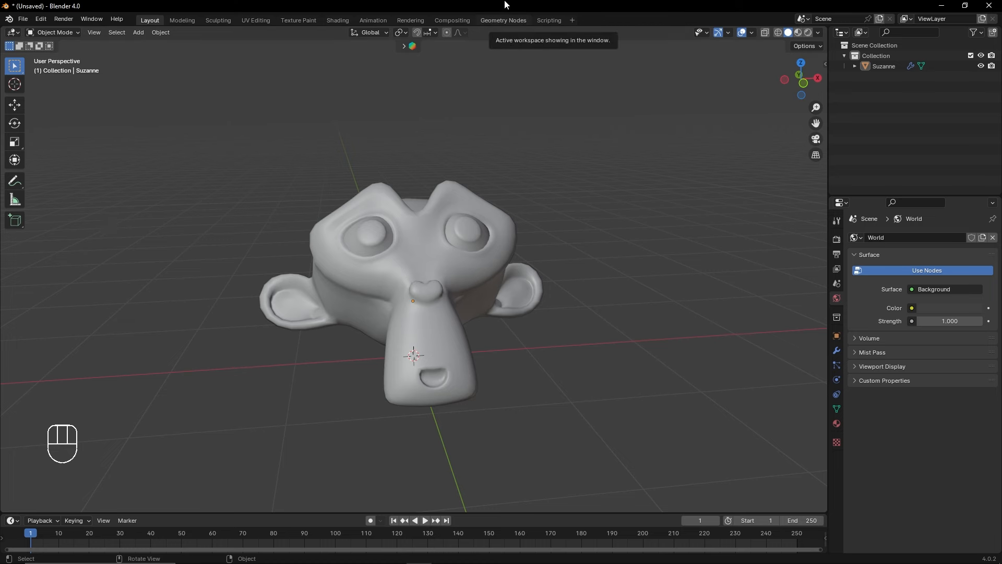
Step: Switch to Blender, give the monkey head a new material and set its surface shader to Glass BSDF
middle_drag(452, 225, 414, 246)
click(405, 266)
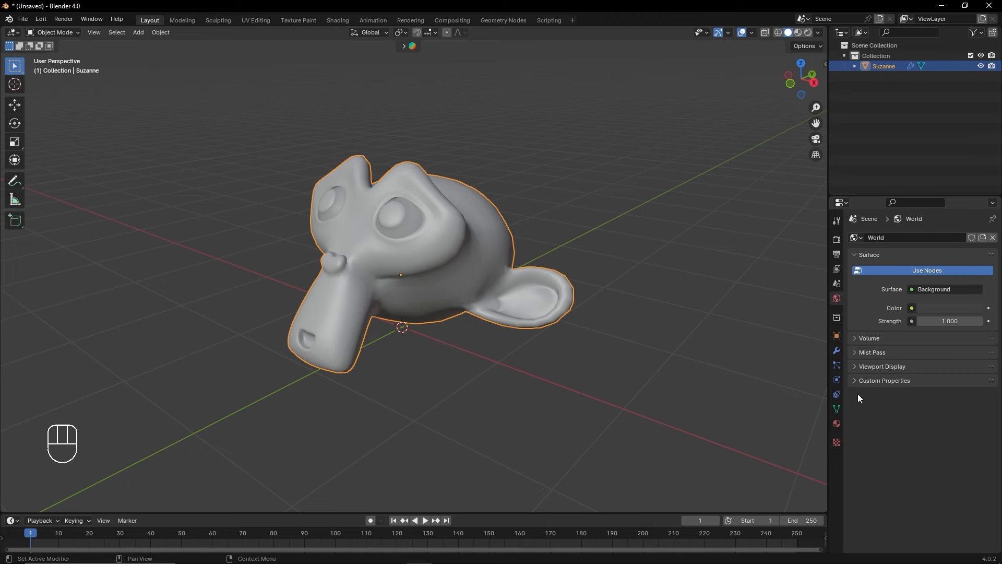
click(836, 422)
click(900, 280)
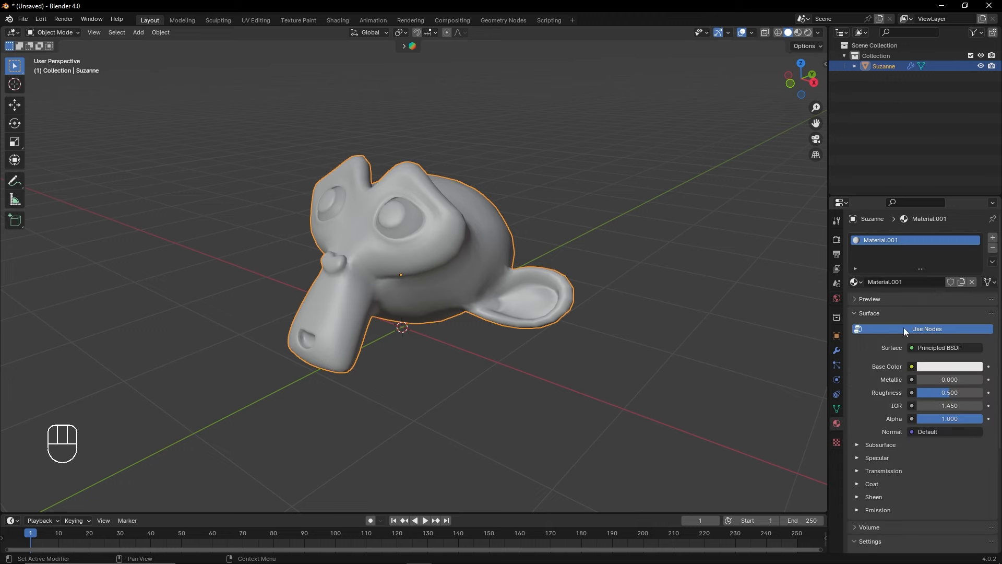
click(936, 347)
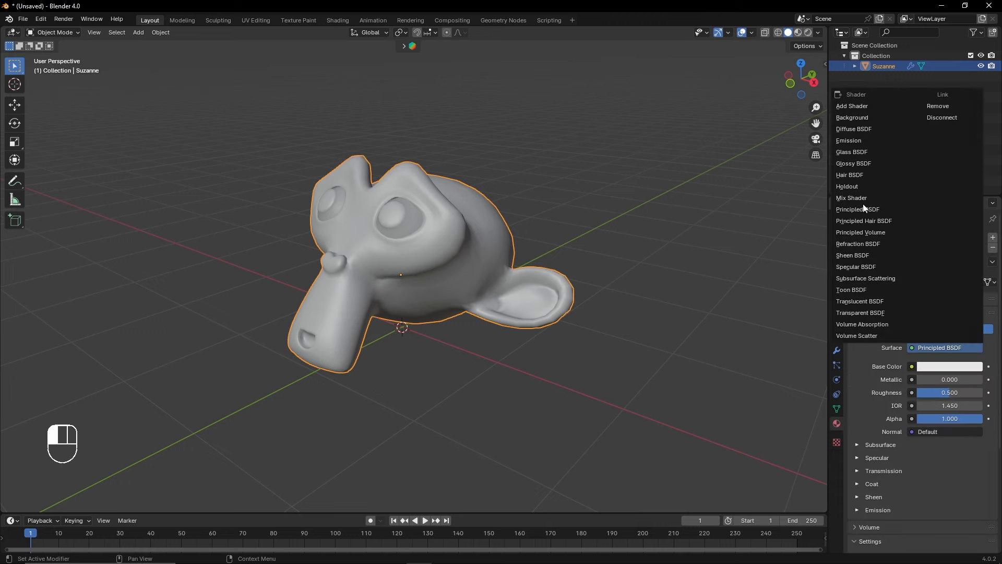
click(851, 151)
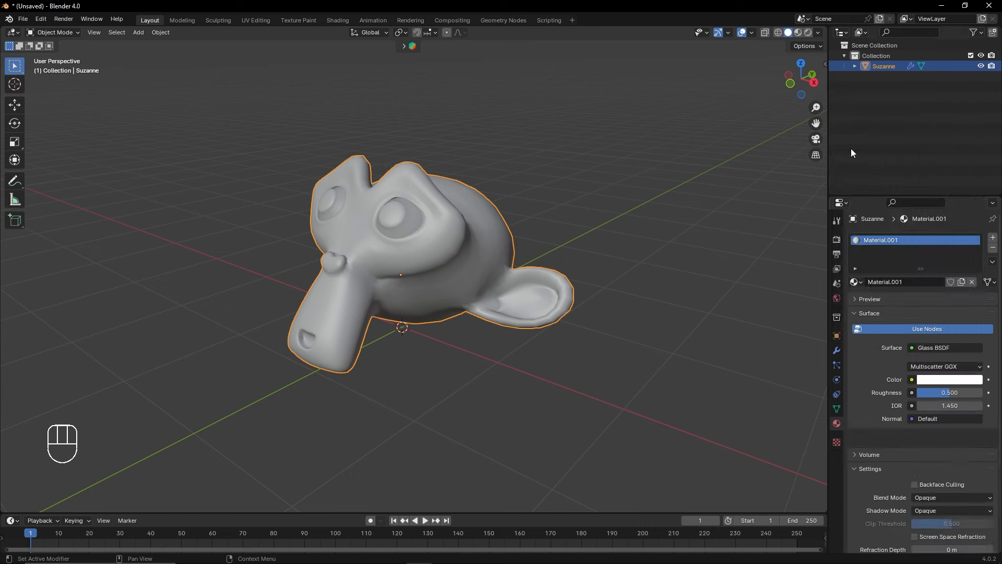
Step: Set the glass material's colour to orange and show the viewport in rendered shading
click(940, 382)
drag(886, 343, 967, 342)
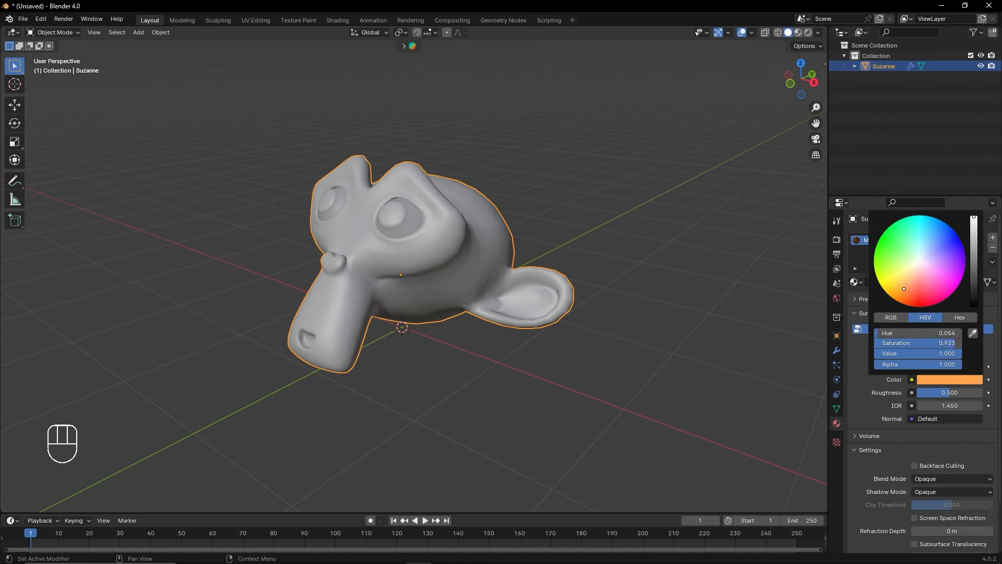
click(808, 32)
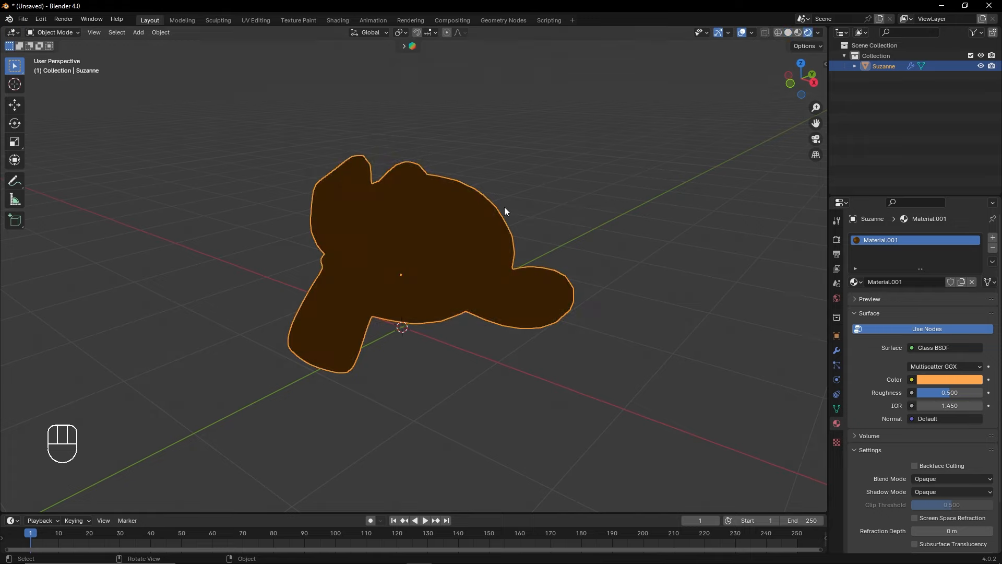
middle_drag(512, 212, 382, 211)
middle_drag(344, 291, 505, 305)
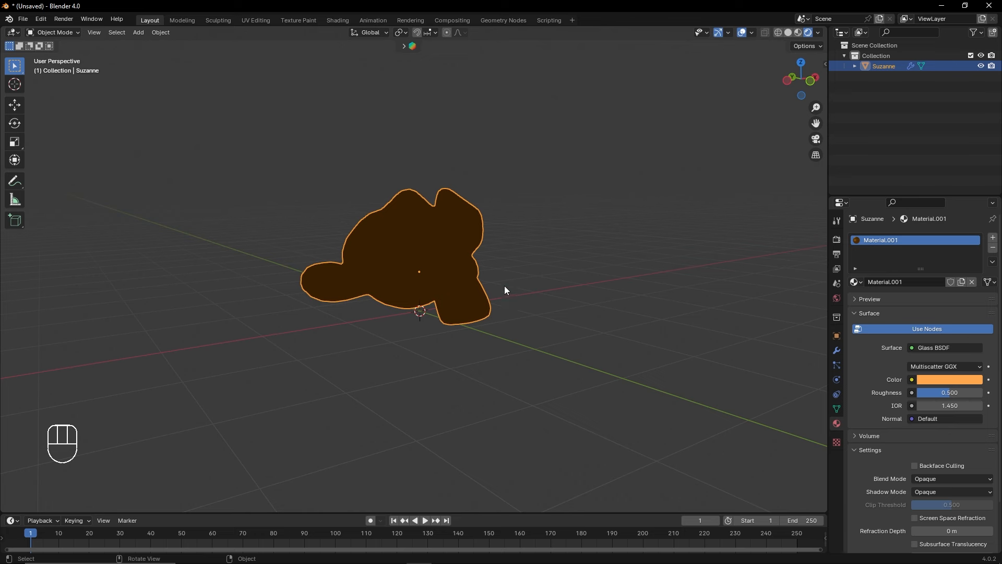
Step: Use an Environment Texture as the colour source of the world background
click(836, 298)
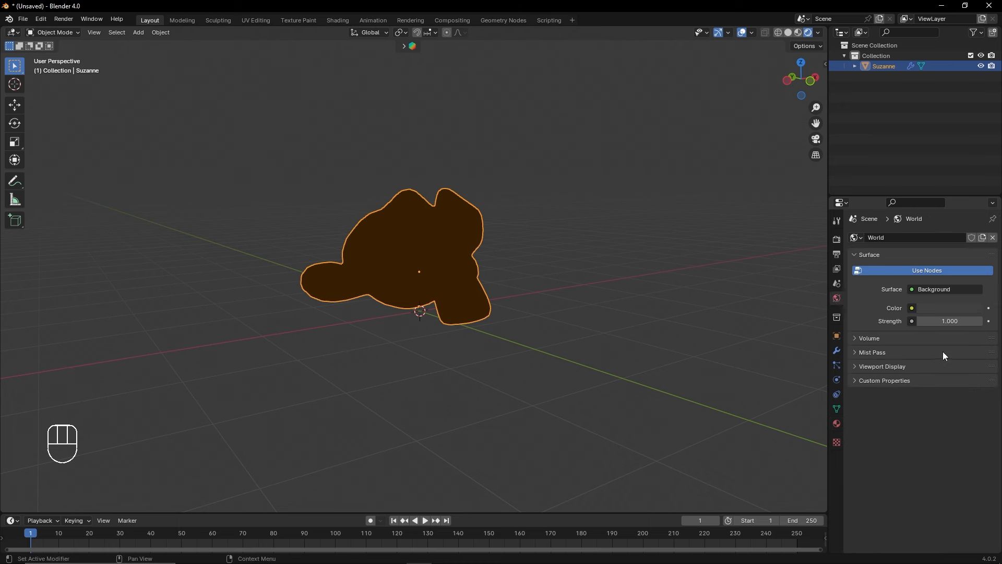
click(913, 308)
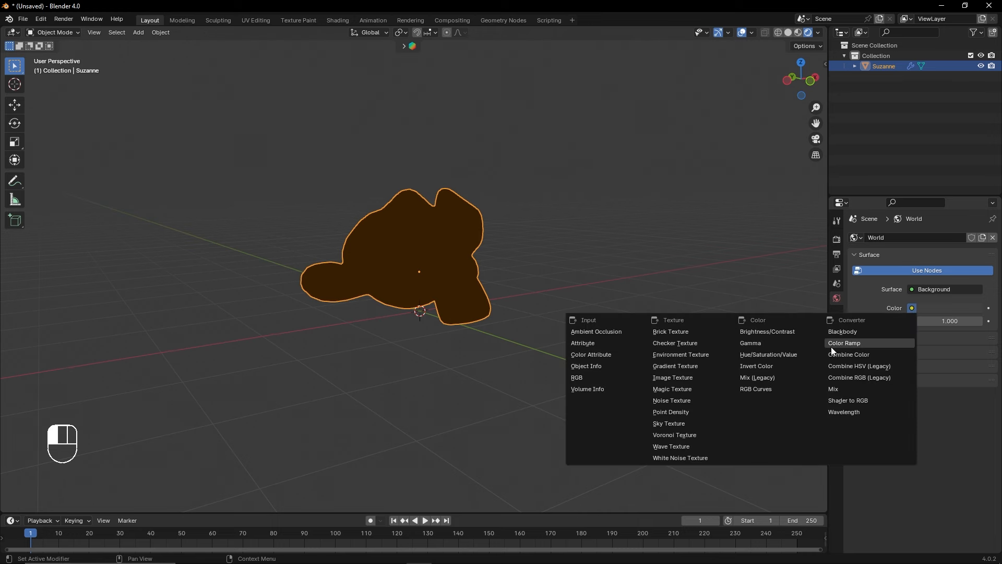
click(717, 357)
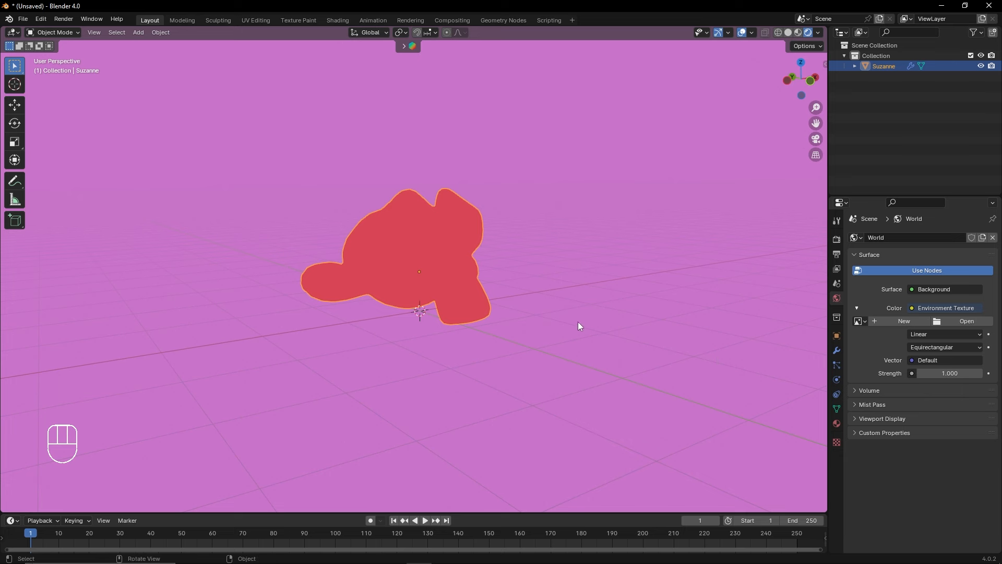
Step: Load studio_small_03_4k.exr from the HDRI folder inside AB24's 10_3D Textures as the environment image
click(966, 322)
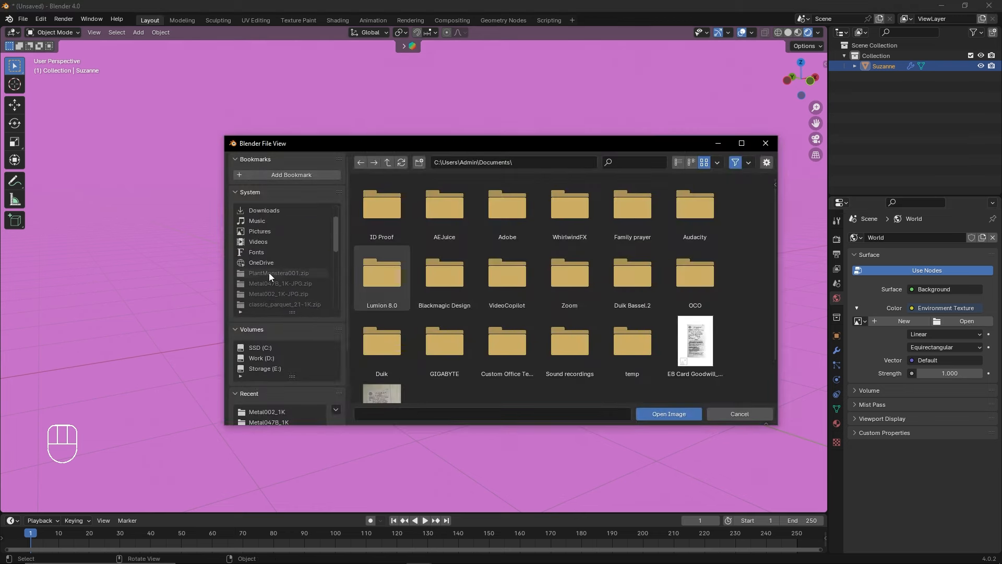
click(263, 294)
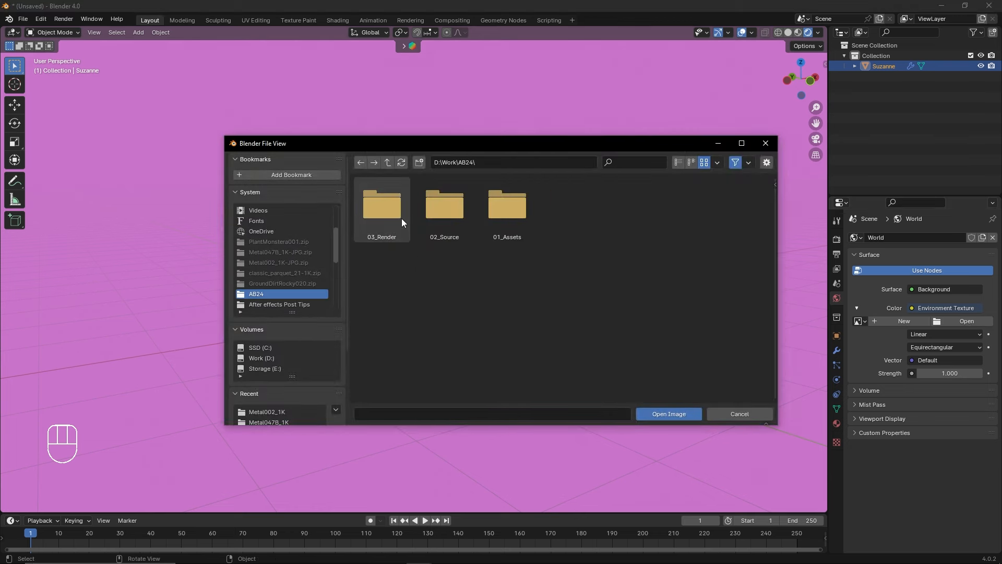
double_click(504, 209)
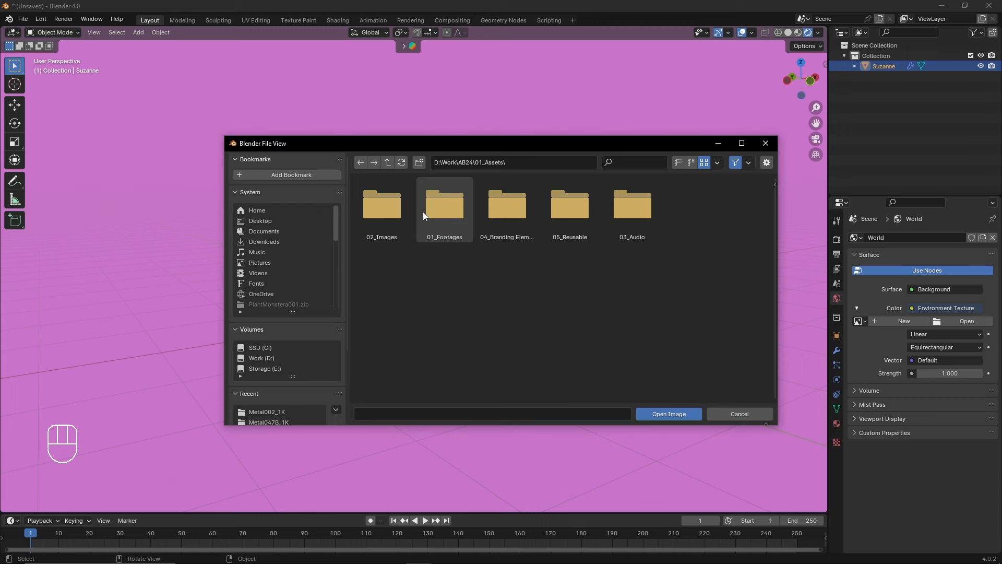
click(400, 199)
double_click(400, 199)
double_click(597, 291)
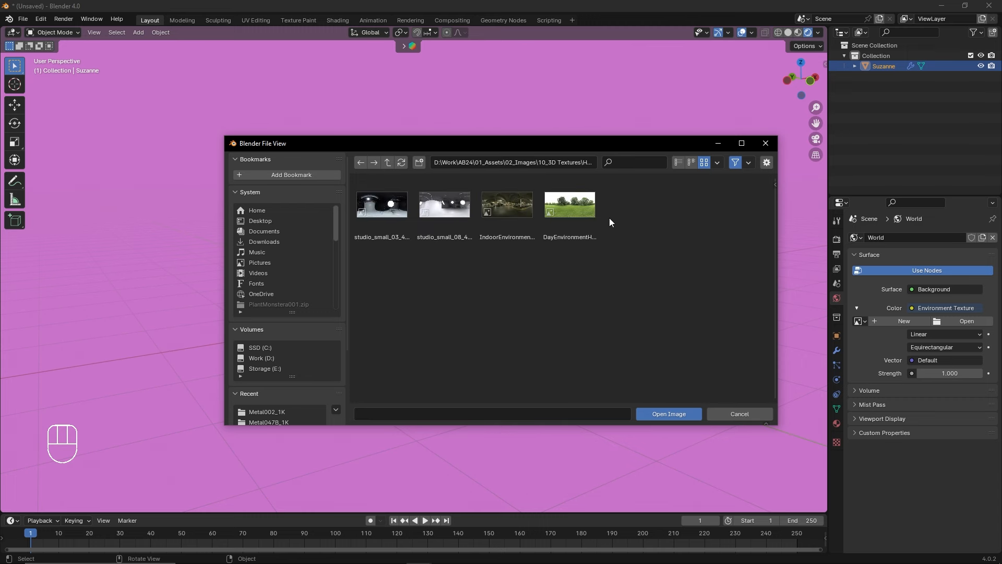
click(389, 204)
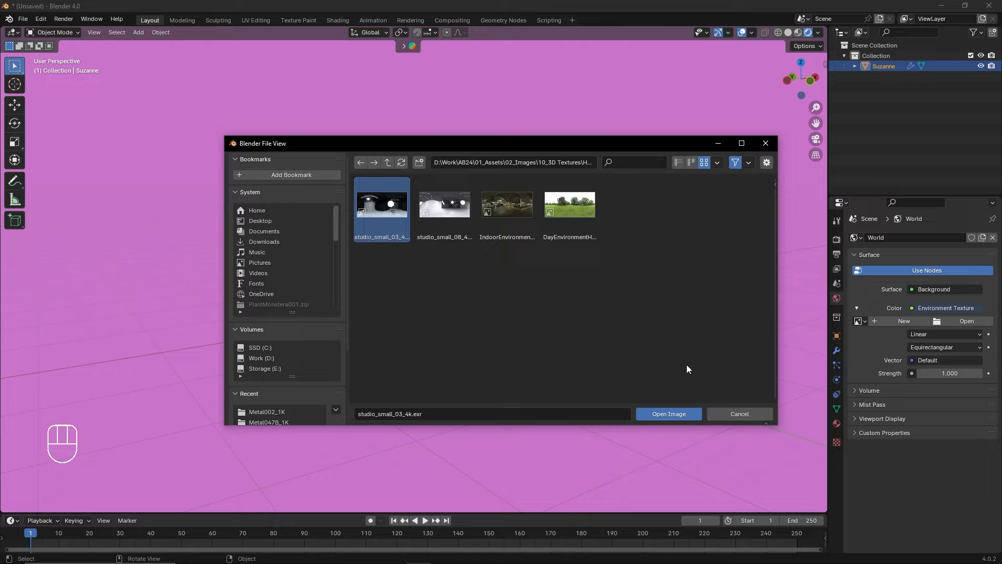
click(671, 413)
Step: Change the surface shader of the monkey head's material to Glossy BSDF
middle_drag(663, 413, 383, 271)
middle_drag(445, 279, 711, 292)
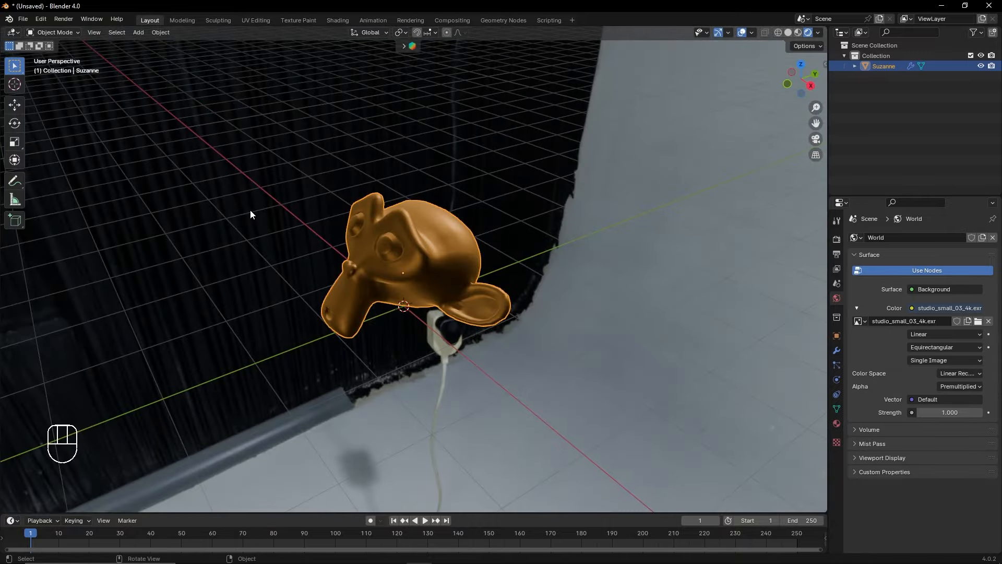
middle_drag(250, 210, 400, 202)
right_click(402, 202)
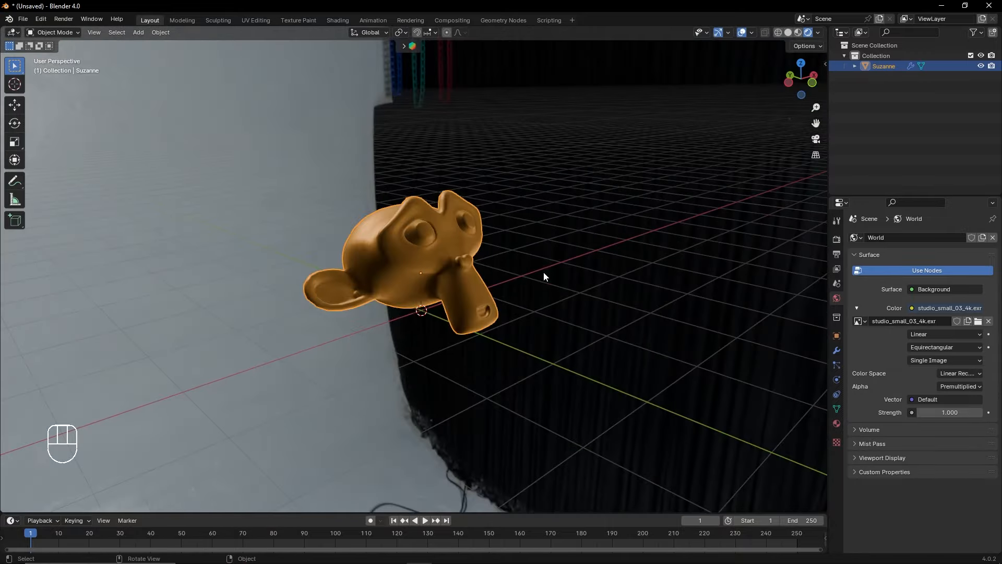
middle_drag(544, 276, 455, 260)
click(837, 424)
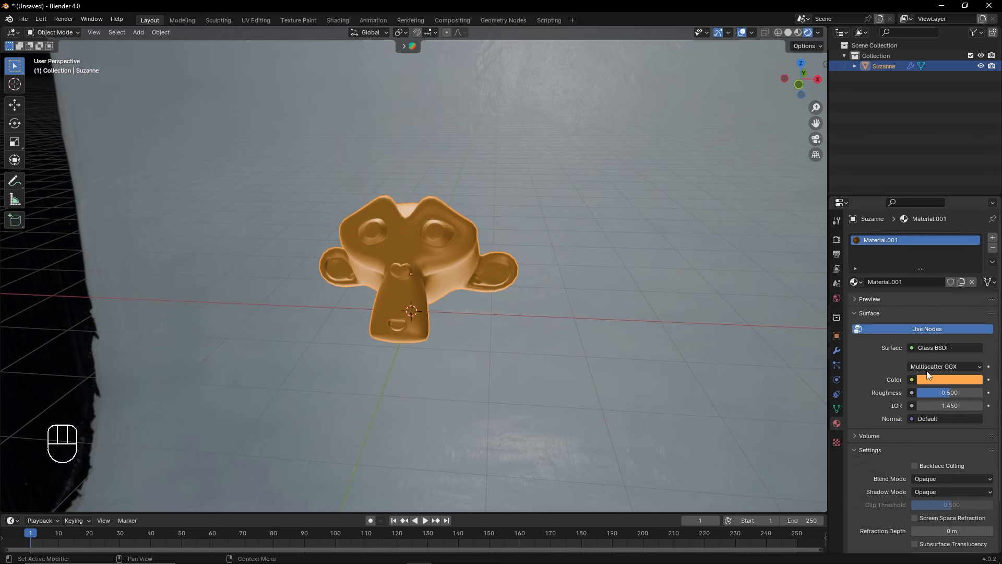
click(931, 347)
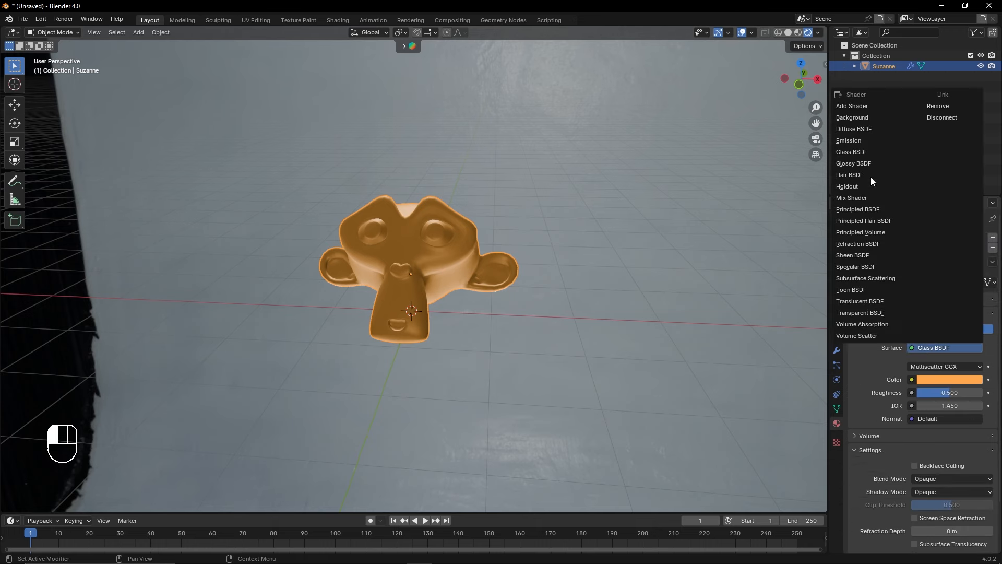
click(865, 164)
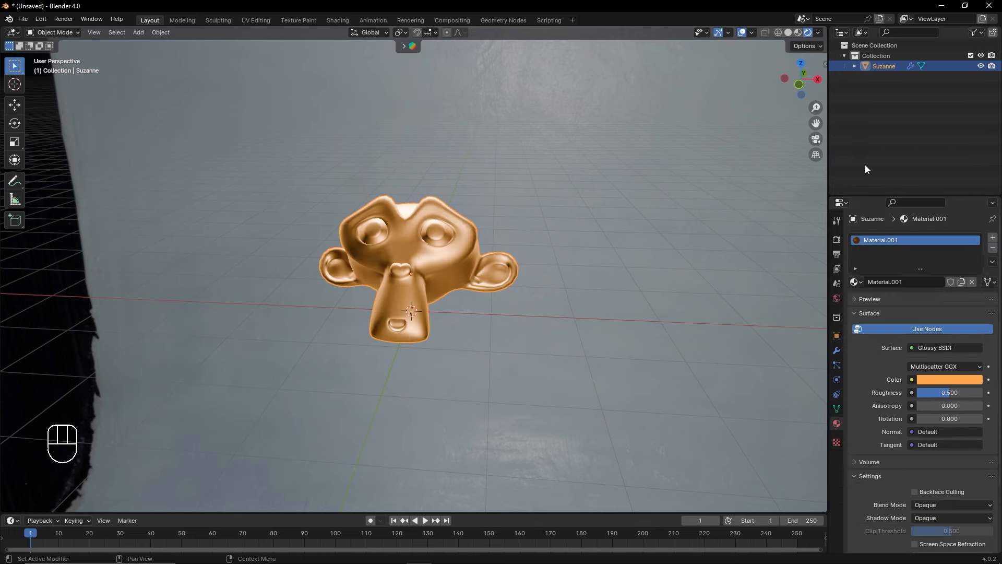
Step: Set the glossy material's colour to yellow and deselect the monkey head
click(957, 380)
drag(906, 283, 886, 278)
click(591, 276)
mouse_move(560, 311)
middle_down()
mouse_move(400, 299)
mouse_move(536, 261)
mouse_move(653, 269)
mouse_move(572, 305)
middle_up()
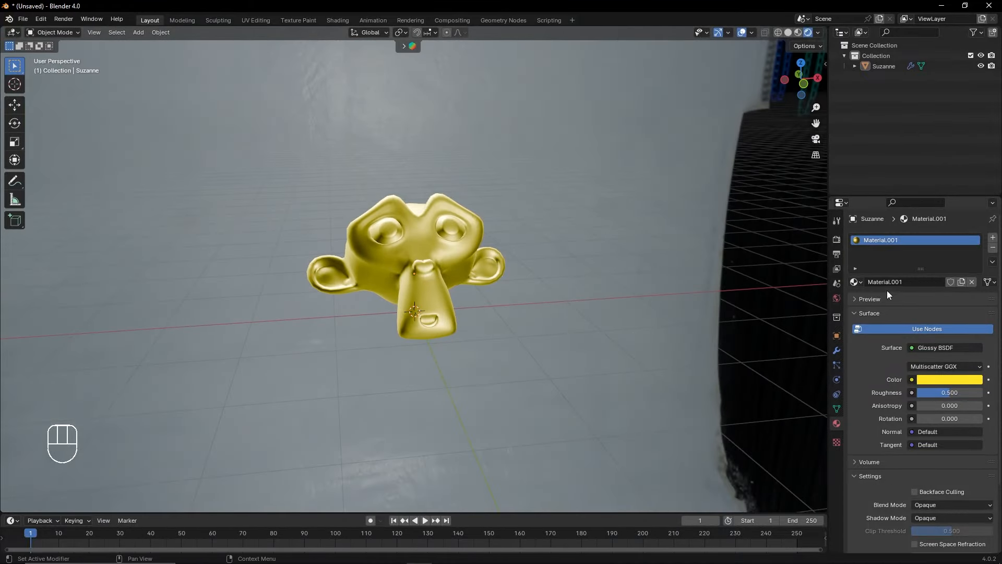
Step: Replace the world's environment image with studio_small_08_4k.exr
click(836, 298)
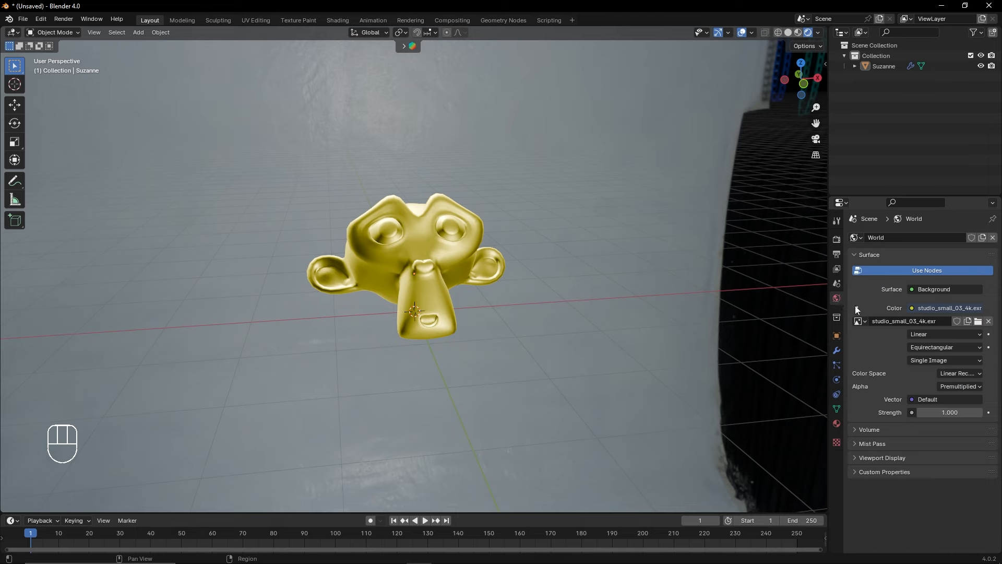
click(977, 321)
click(442, 204)
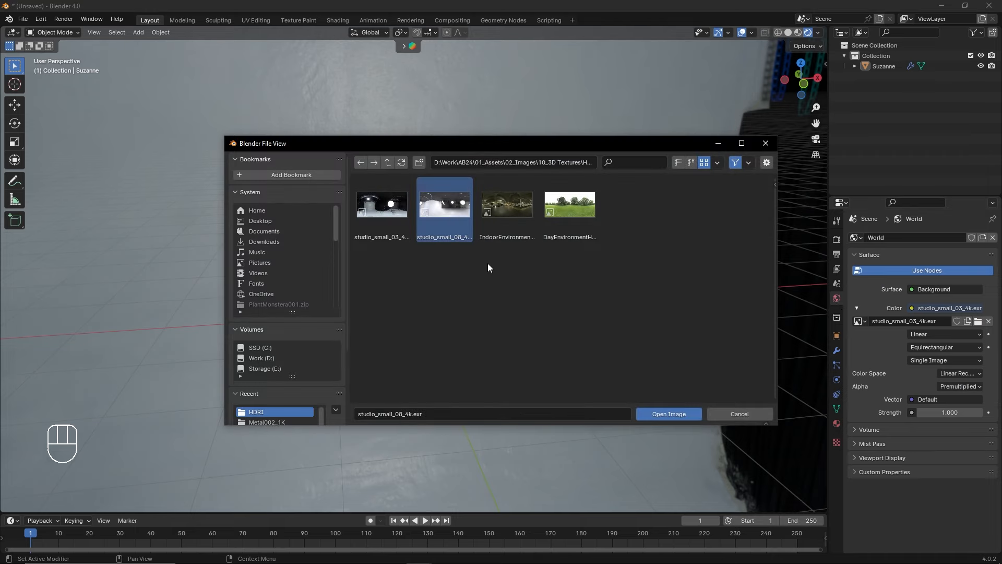
click(659, 413)
mouse_move(561, 321)
middle_down()
mouse_move(356, 289)
mouse_move(391, 281)
mouse_move(557, 305)
middle_up()
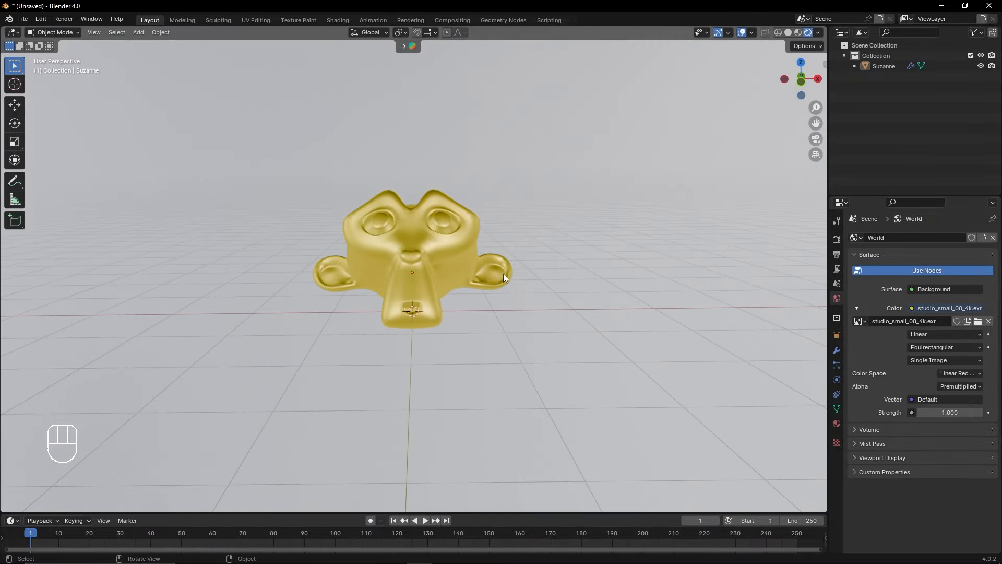
Step: Replace the world's environment image with zsvbivvk.jpg from the 10_3D Textures folder and view the monkey head from the side
click(978, 321)
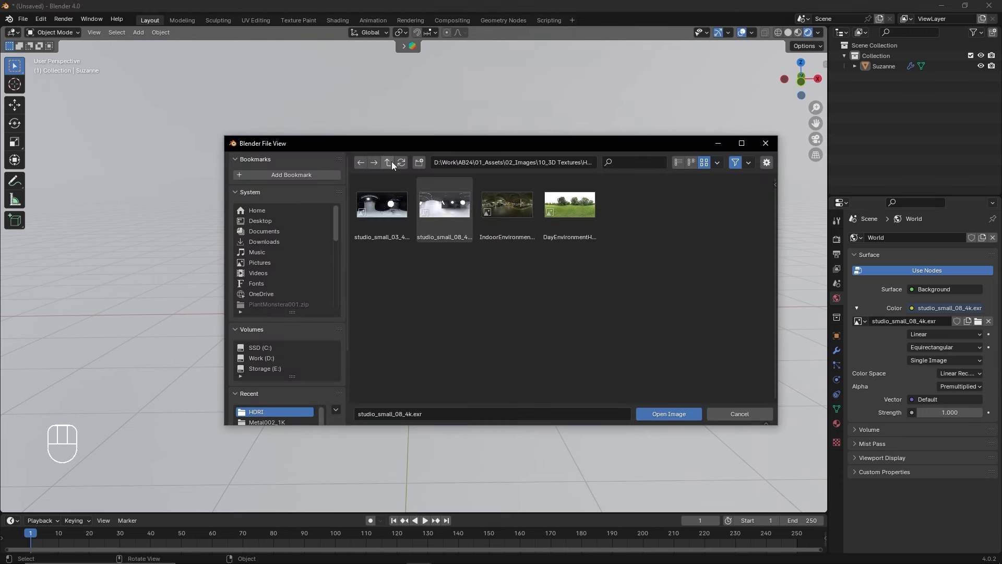
click(389, 163)
click(692, 273)
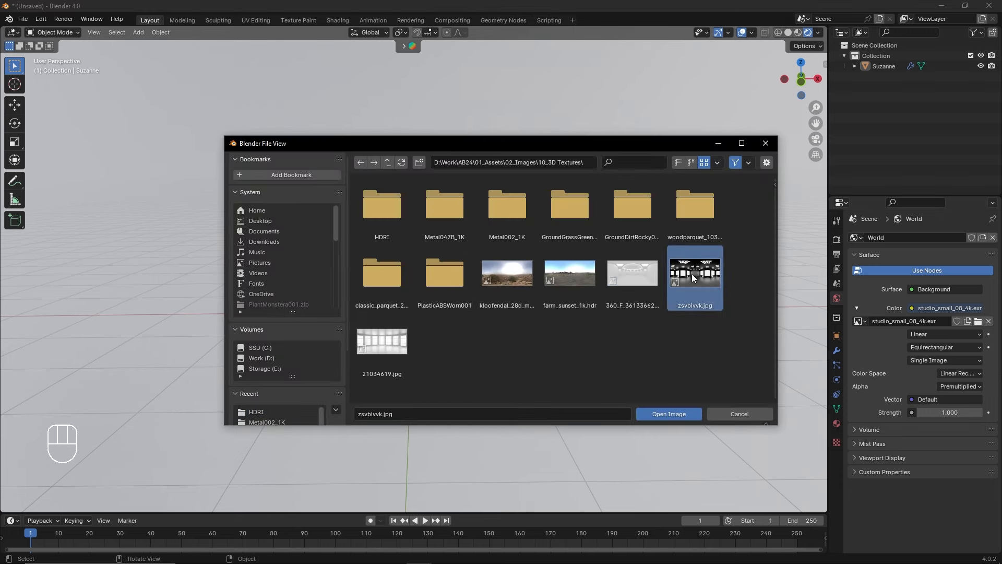
click(645, 412)
middle_drag(613, 359, 637, 340)
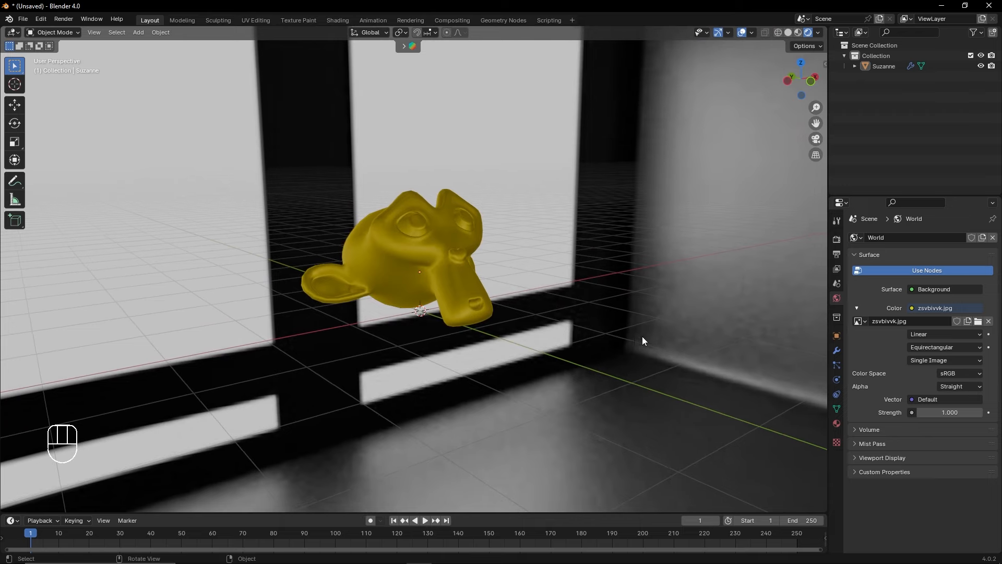
Step: Load DayEnvironmentHDRI043_1K-HDR.exr from the HDRI folder as the world's environment image and inspect the lighting around the monkey head
click(978, 321)
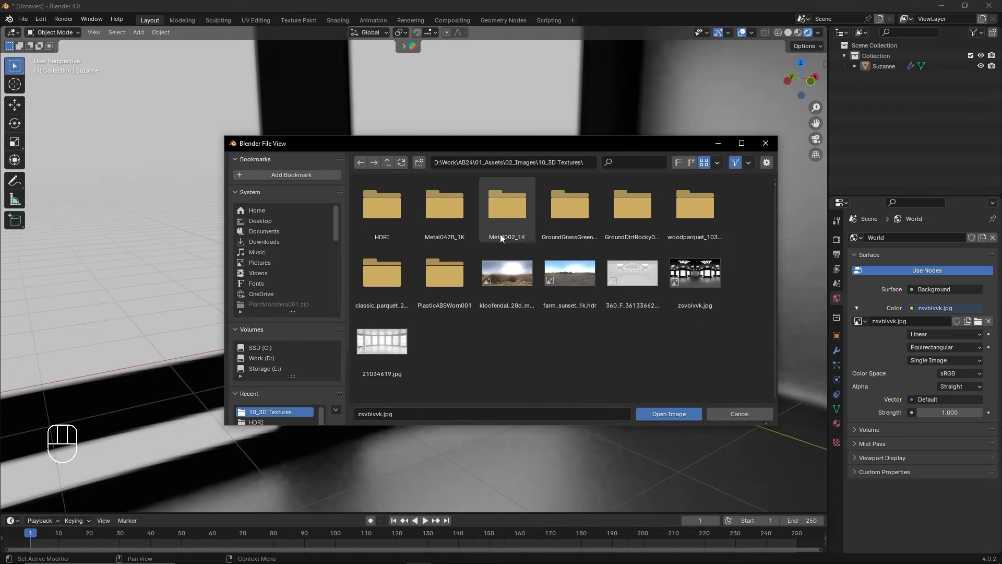
double_click(394, 218)
click(565, 205)
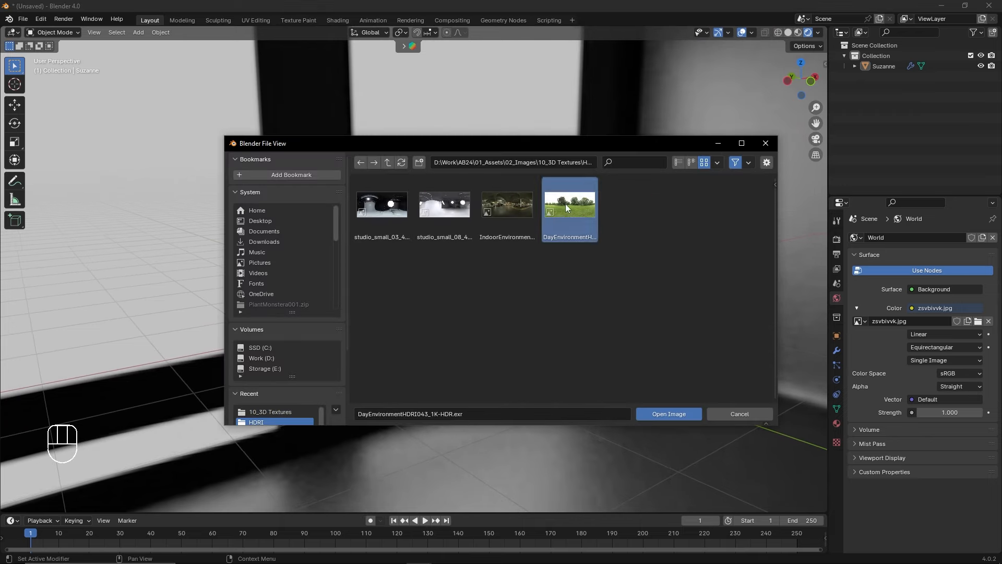
click(664, 413)
middle_drag(521, 333, 653, 329)
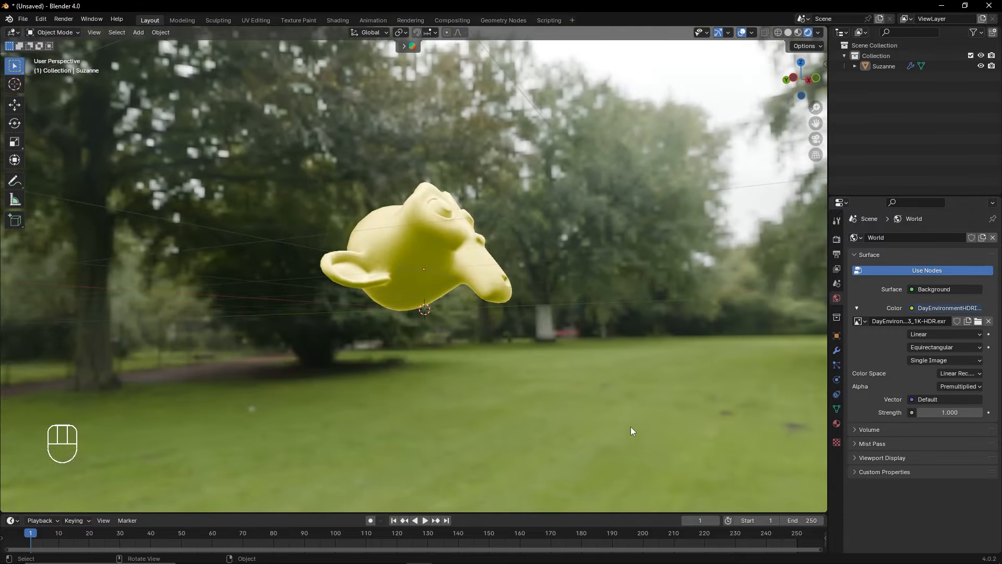
middle_drag(475, 277, 656, 238)
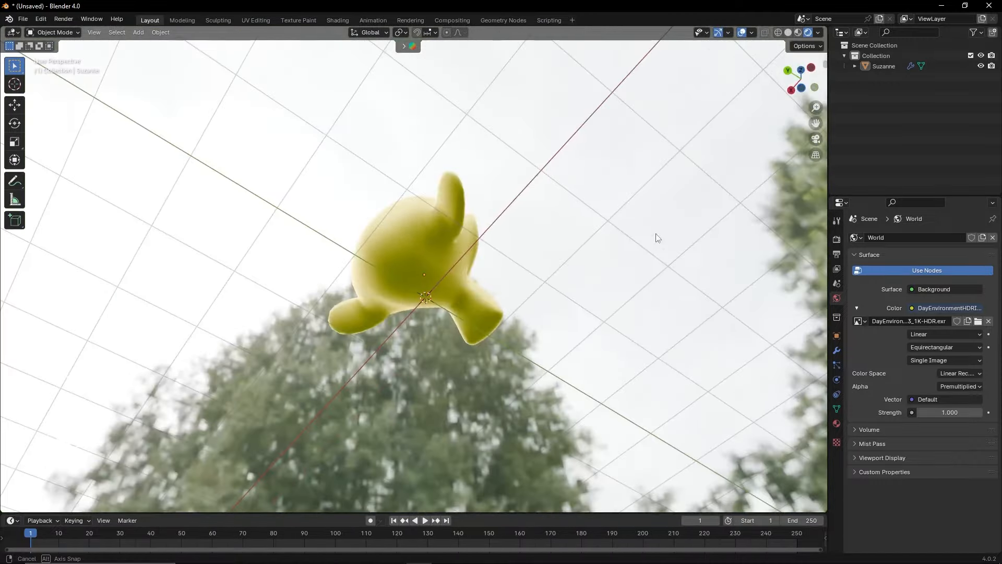
middle_drag(494, 196, 413, 309)
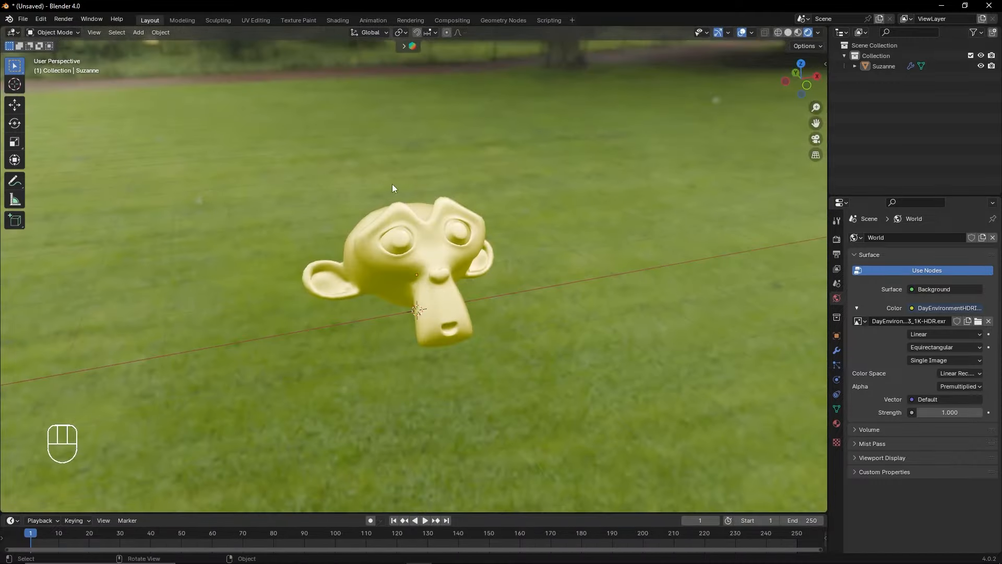
Step: Lower the roughness of the monkey head's glossy material to about 0.051 and inspect its reflections from several sides
click(836, 423)
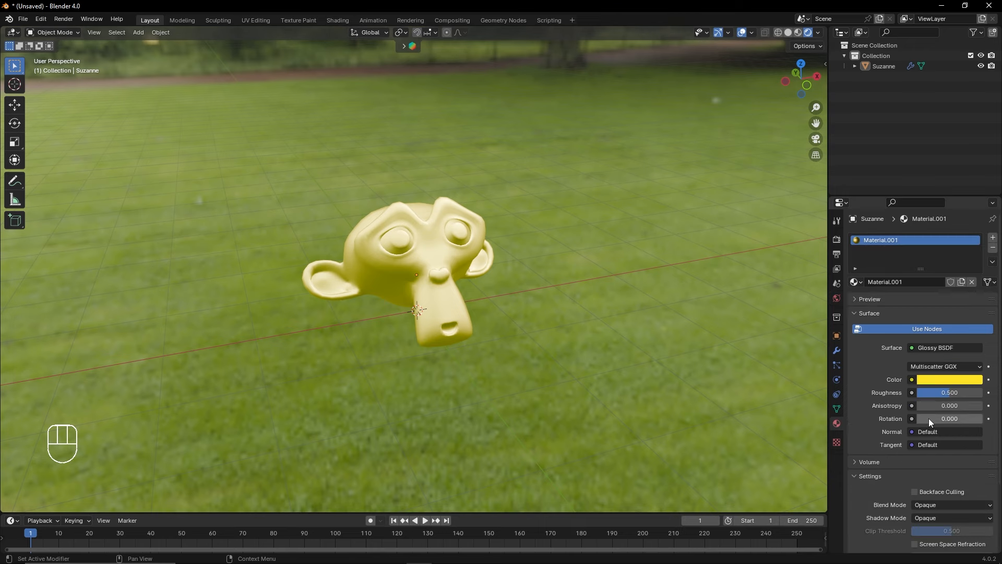
drag(945, 393, 921, 393)
middle_drag(532, 349, 694, 339)
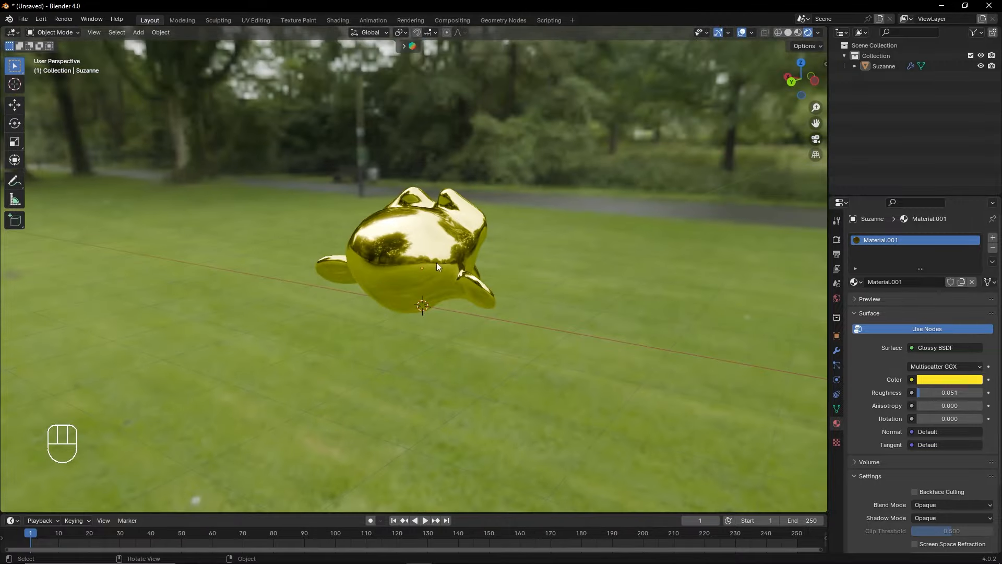
middle_drag(482, 305, 516, 247)
middle_drag(592, 247, 308, 262)
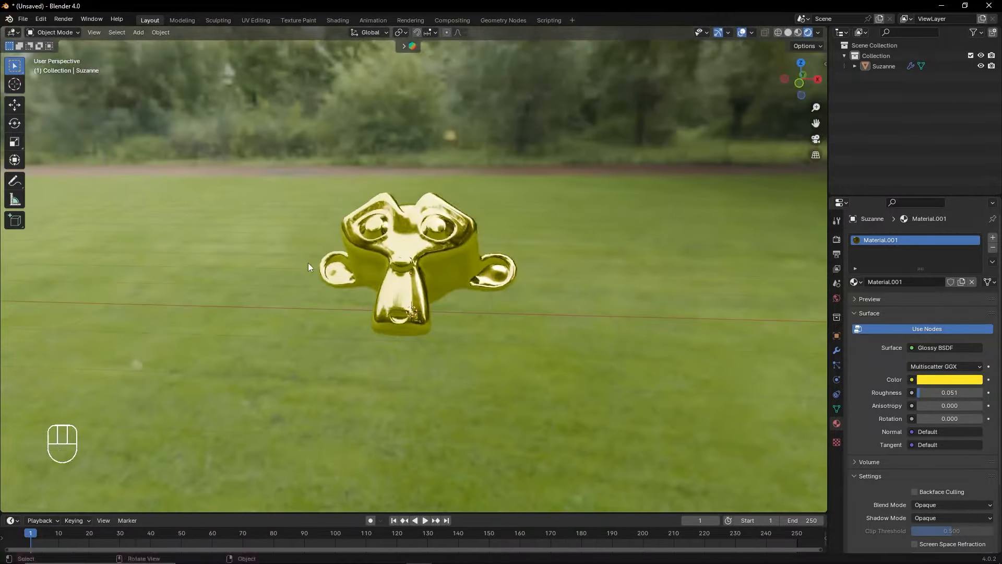
Step: Replace the world's environment image with IndoorEnvironmentHDRI010_1K-HDR.exr and set the background strength to 2.7
click(837, 298)
click(978, 321)
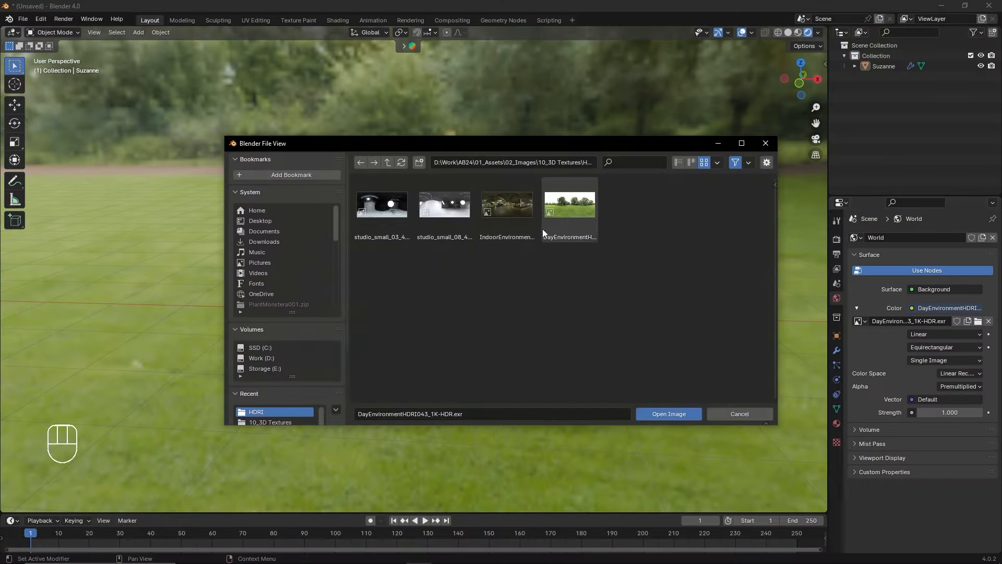
click(531, 214)
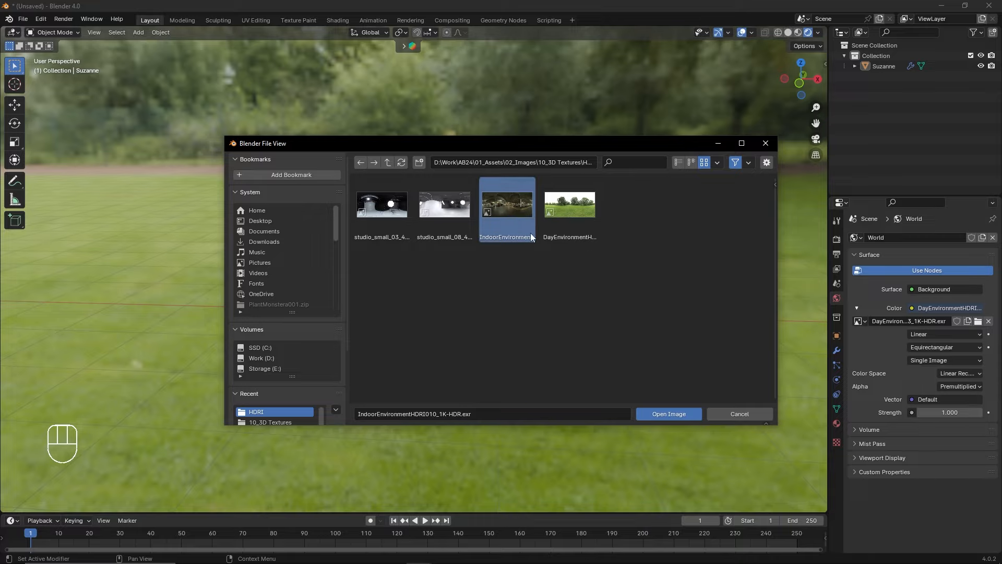
click(647, 414)
middle_drag(602, 334, 359, 365)
middle_drag(561, 225, 562, 270)
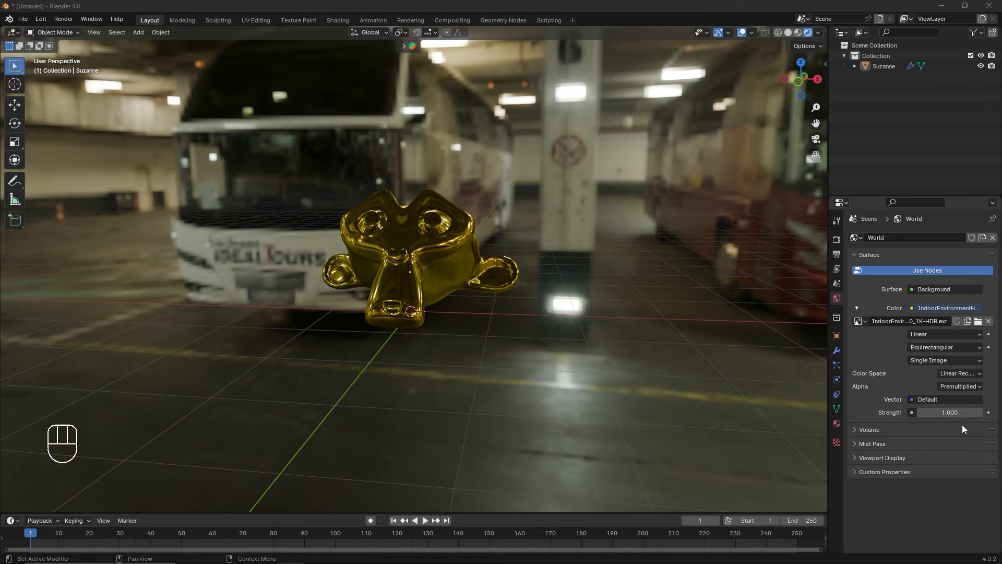
mouse_move(949, 412)
mouse_down()
mouse_move(928, 413)
mouse_move(981, 412)
mouse_move(948, 413)
mouse_up()
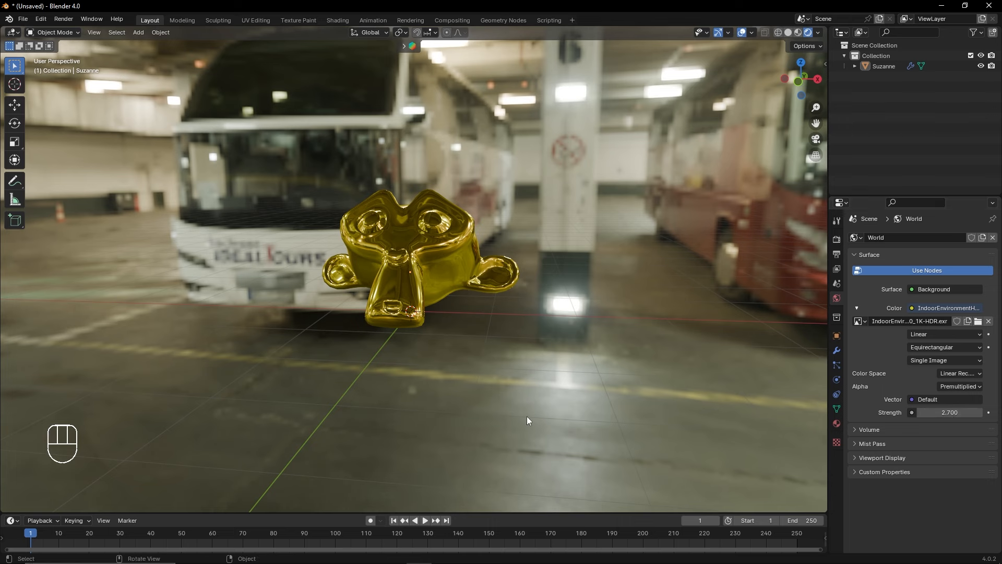